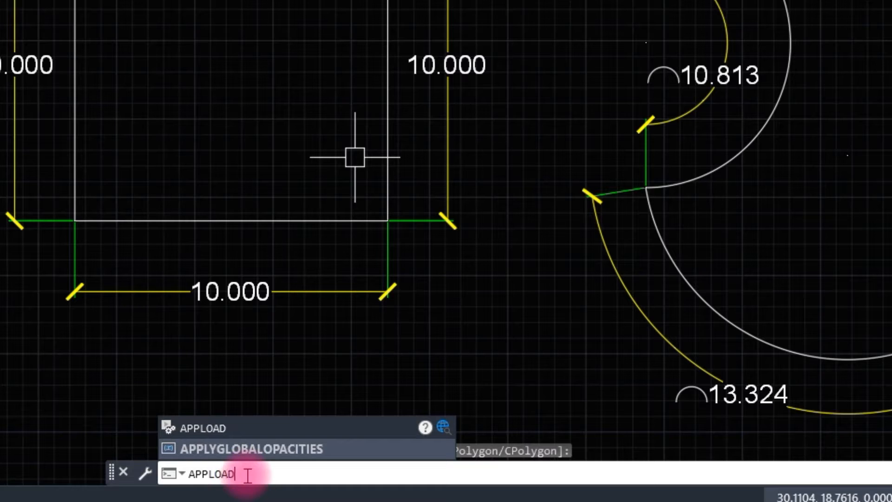
# Load the LISP file "Polylin Area & Length With Leader" from the Downloads folder using APPLOAD, and close the loading dialog
pyautogui.press('Return')
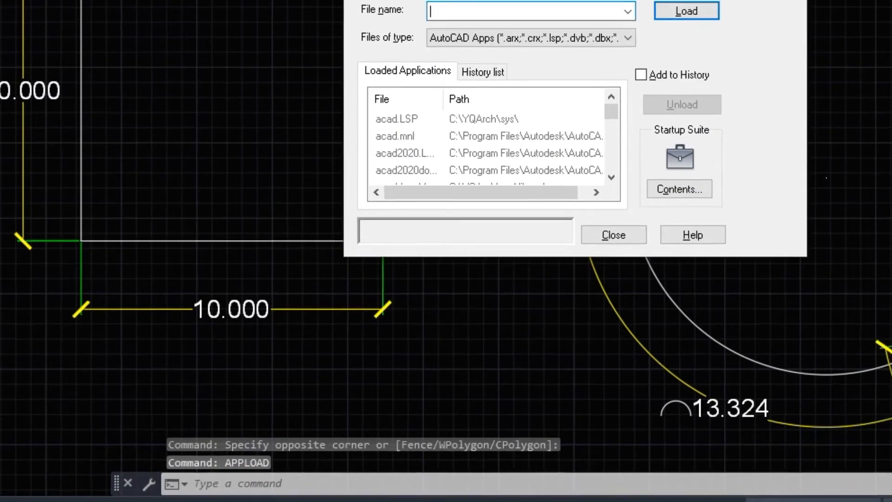
pyautogui.click(413, 74)
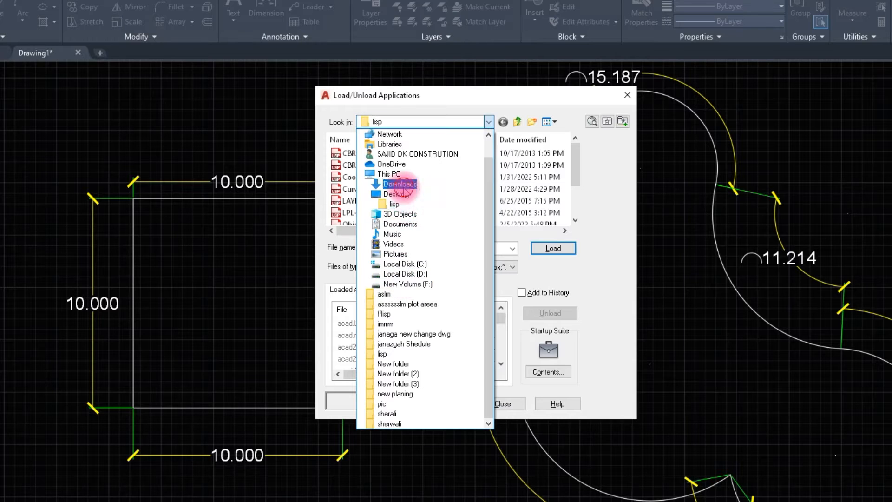
pyautogui.click(401, 184)
pyautogui.click(367, 167)
pyautogui.click(554, 249)
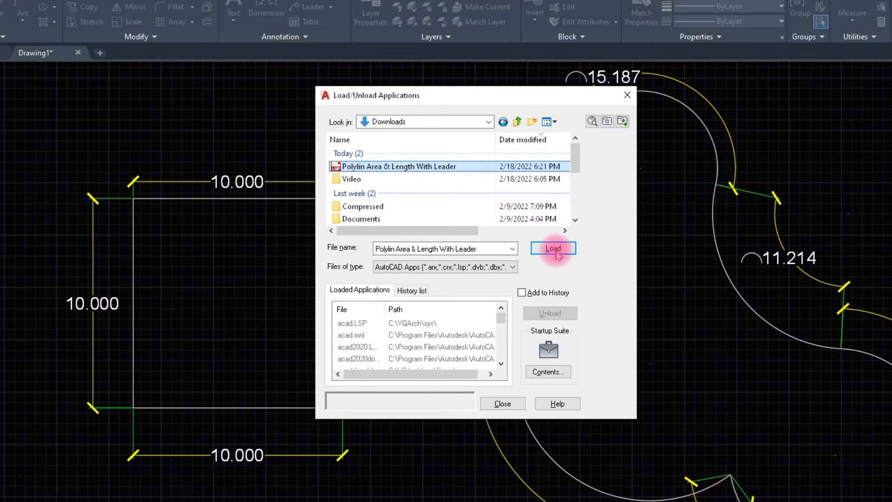
pyautogui.click(501, 404)
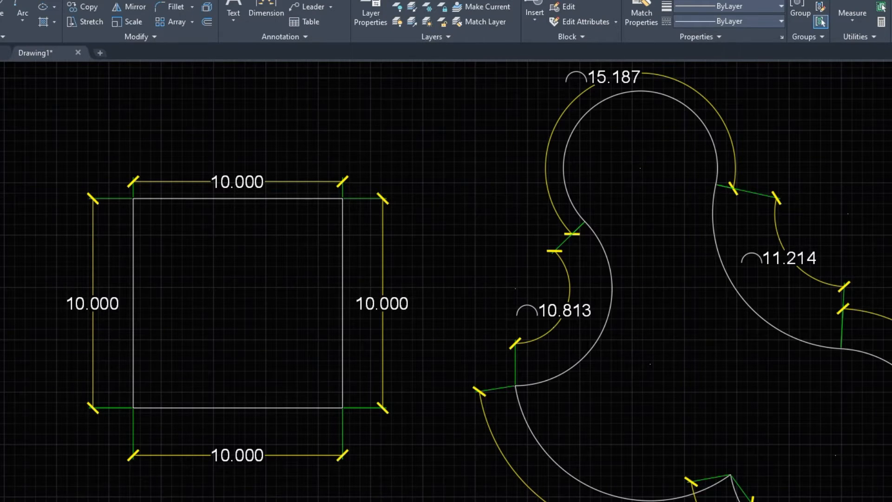
# Run the CES command and place an area and perimeter leader from the square's left edge, with its text inside the square
pyautogui.click(306, 478)
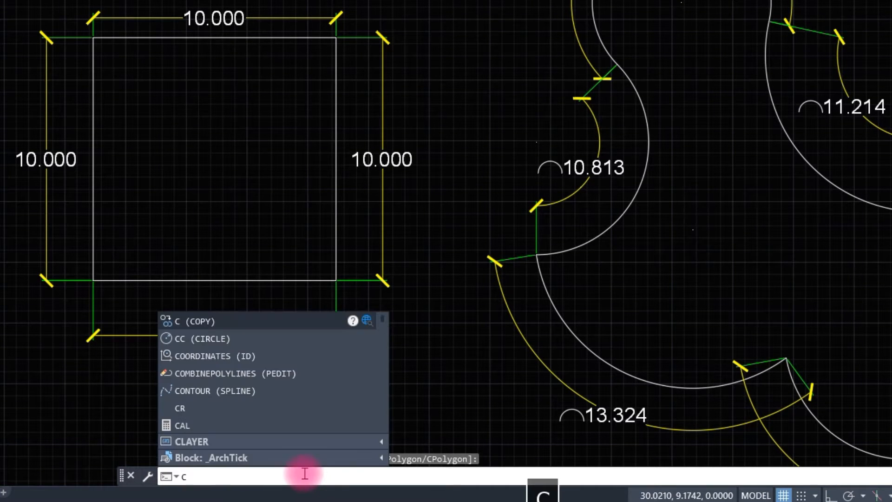
pyautogui.write('ce')
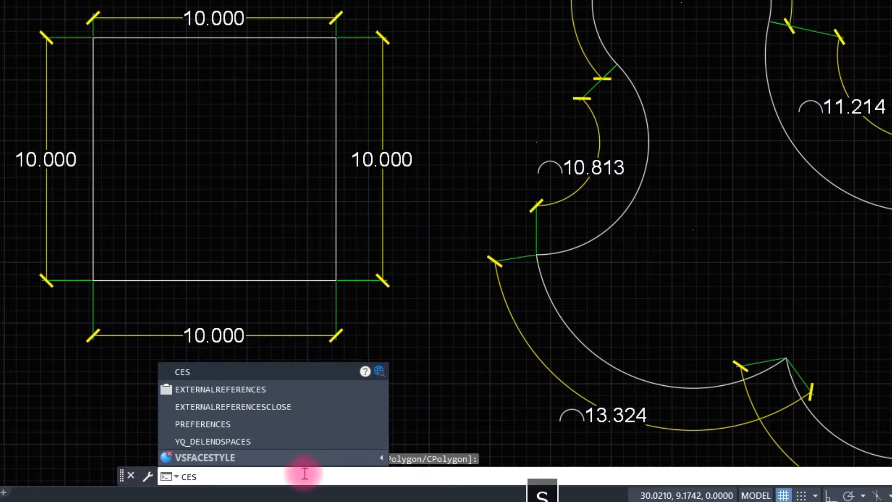
pyautogui.click(221, 370)
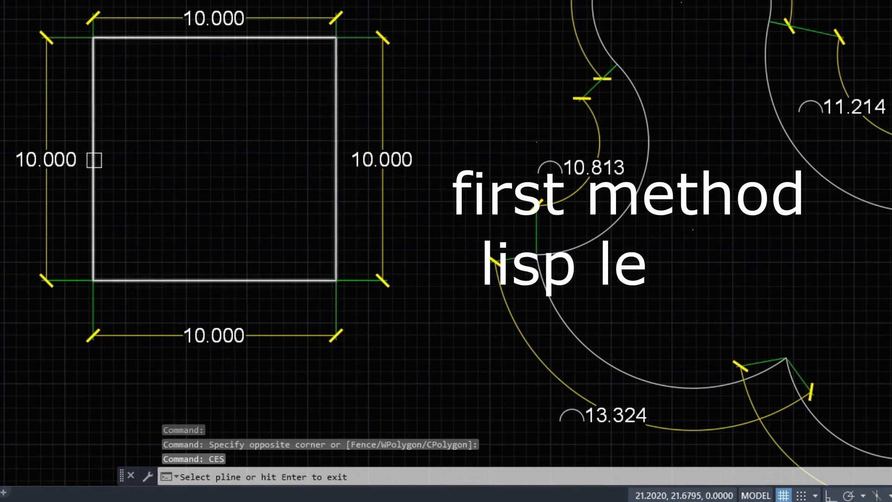
pyautogui.click(94, 159)
pyautogui.scroll(3, 121, 218)
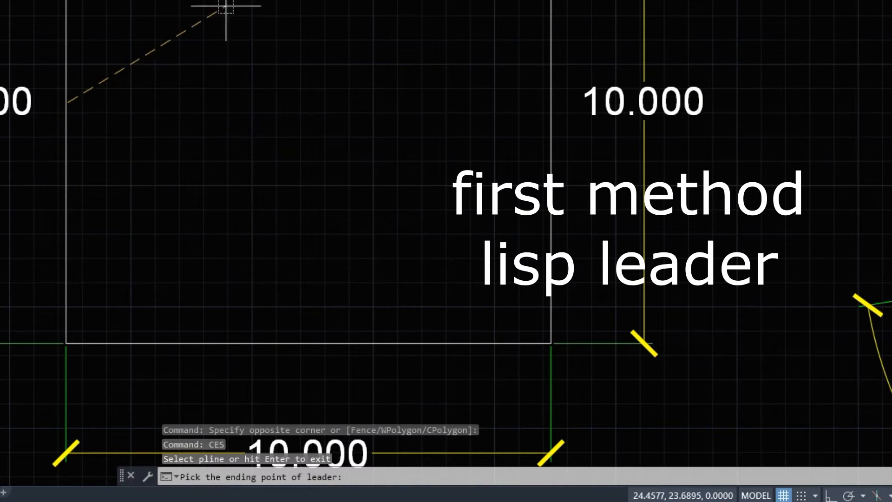
pyautogui.click(148, 32)
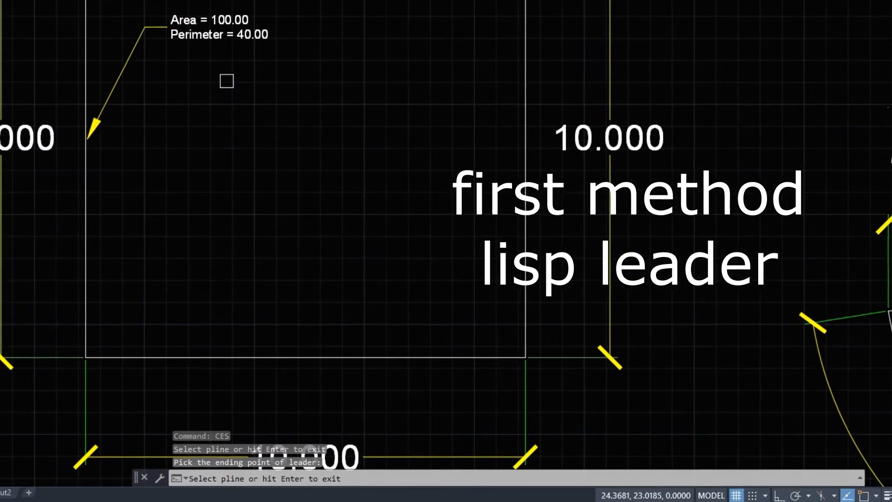
pyautogui.scroll(-3, 225, 104)
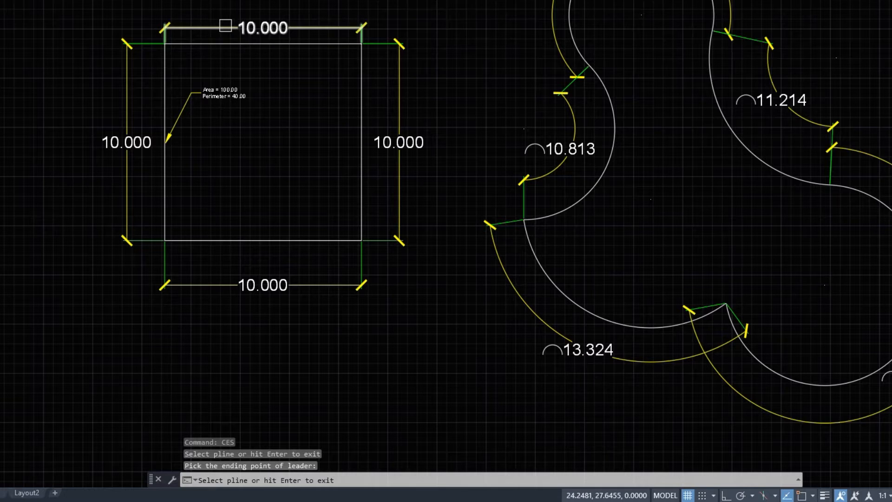
pyautogui.scroll(3, 219, 77)
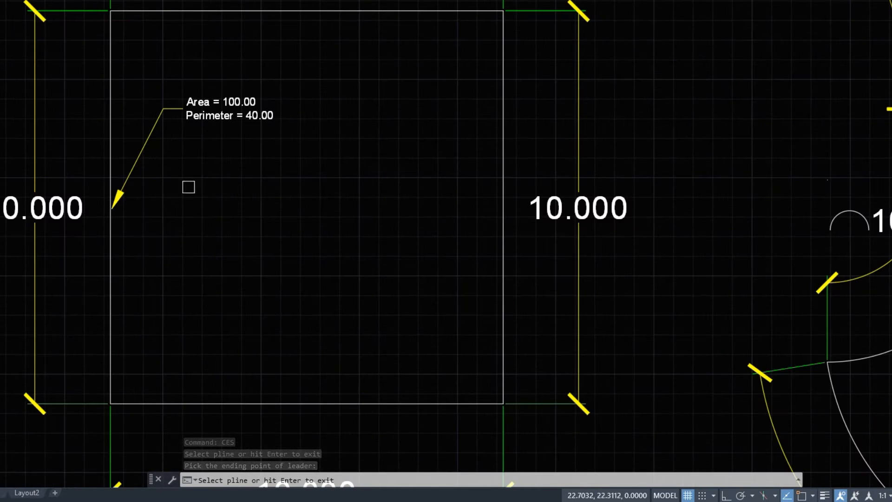
pyautogui.scroll(-3, 219, 137)
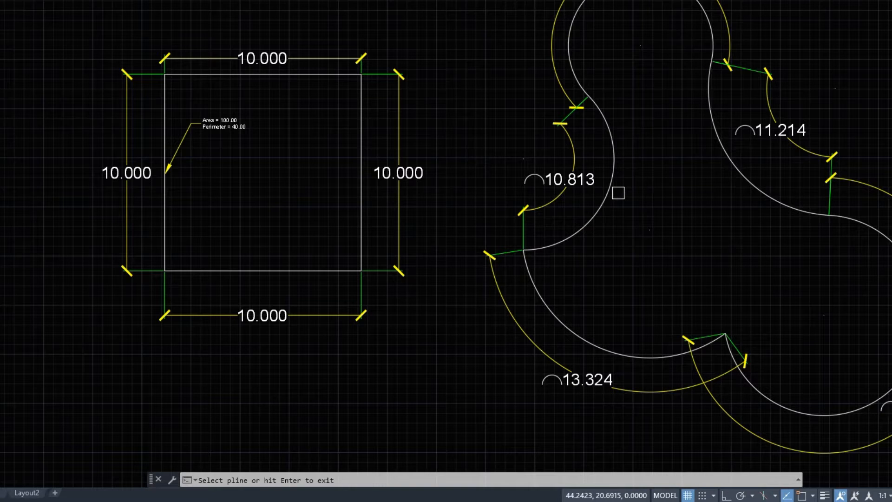
# Label the curved polyline with an area and perimeter leader ending inside the shape, and end the CES command
pyautogui.click(613, 180)
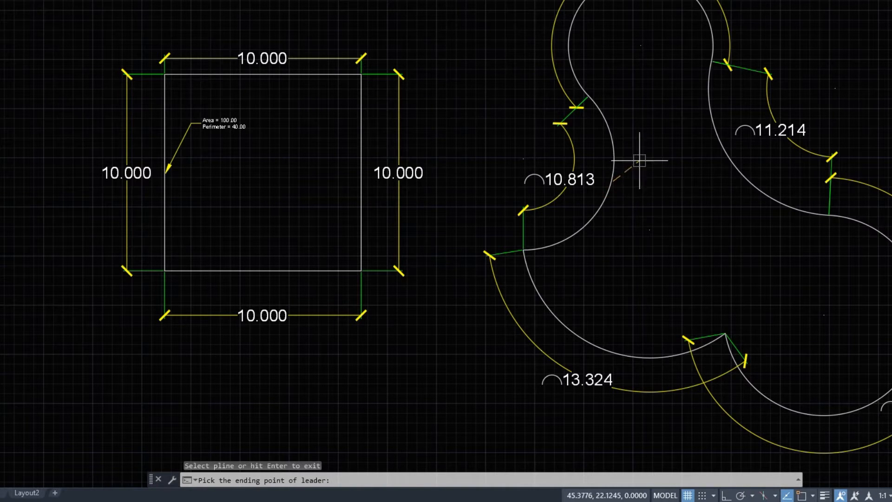
pyautogui.click(649, 127)
pyautogui.scroll(3, 673, 105)
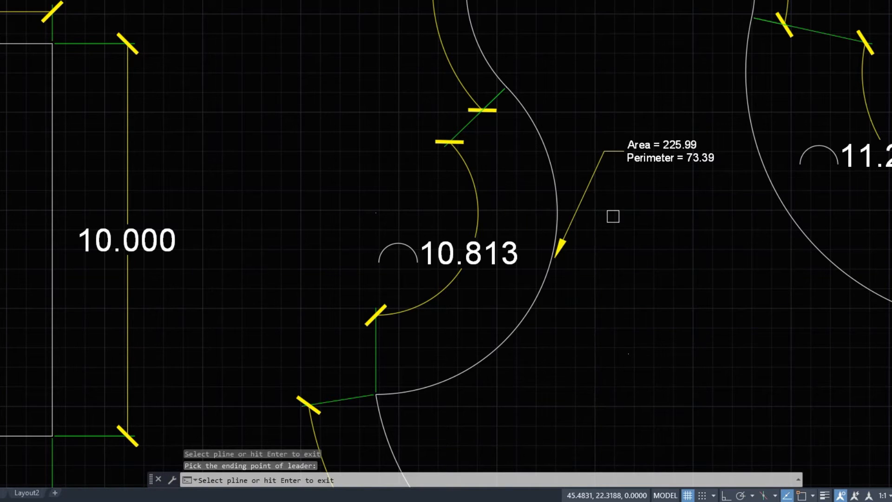
pyautogui.scroll(-5, 520, 201)
pyautogui.scroll(3, 460, 210)
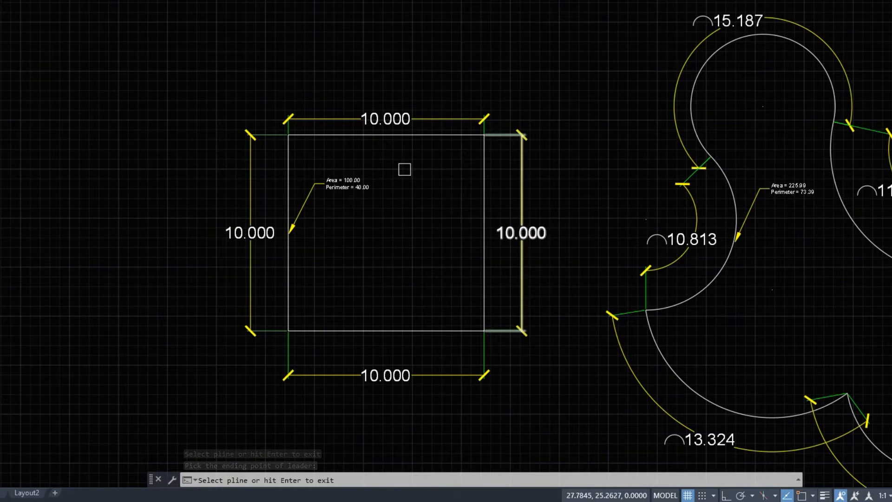
pyautogui.press('Escape')
# Run CES again and add a second area and perimeter leader lower on the square's left edge
pyautogui.scroll(3, 421, 265)
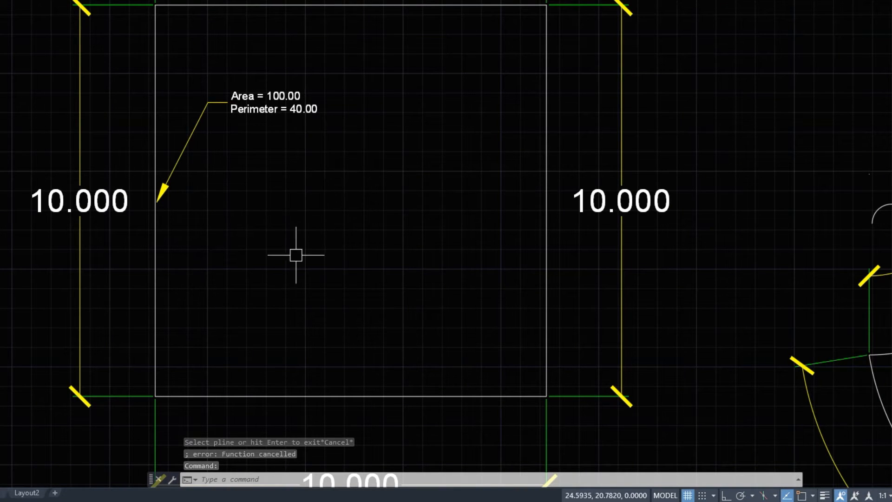
pyautogui.write('ces')
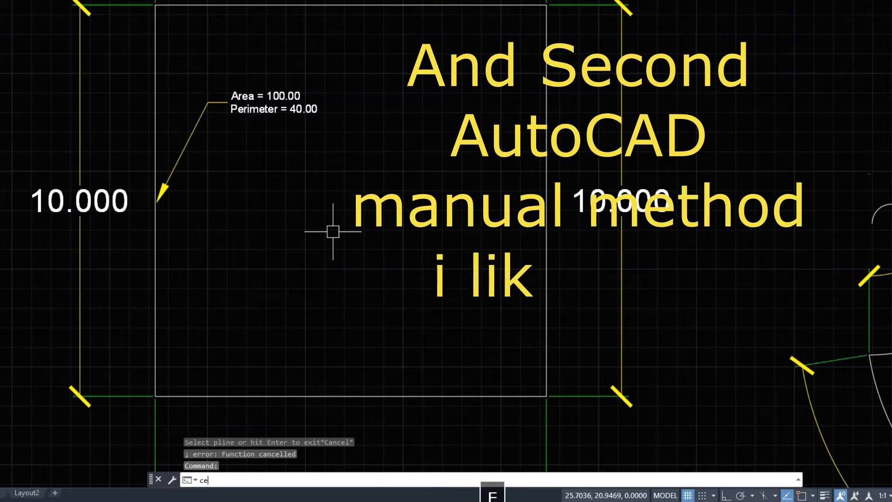
pyautogui.press('space')
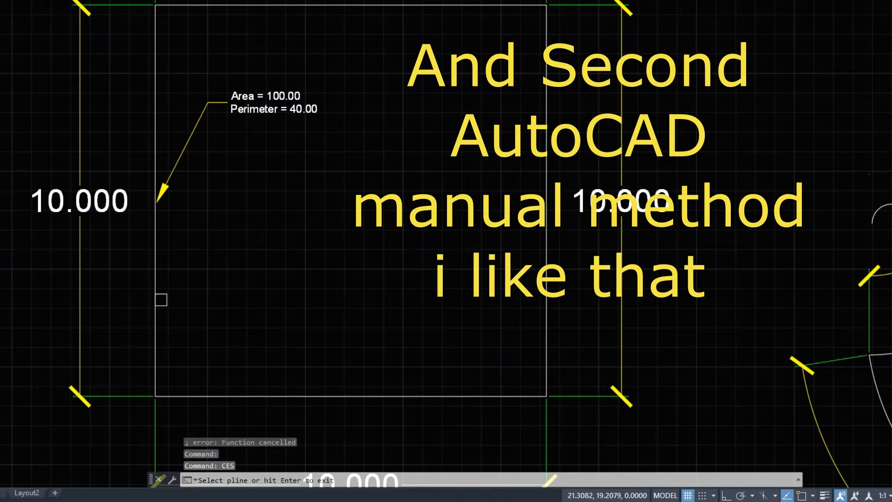
pyautogui.click(159, 301)
pyautogui.click(185, 247)
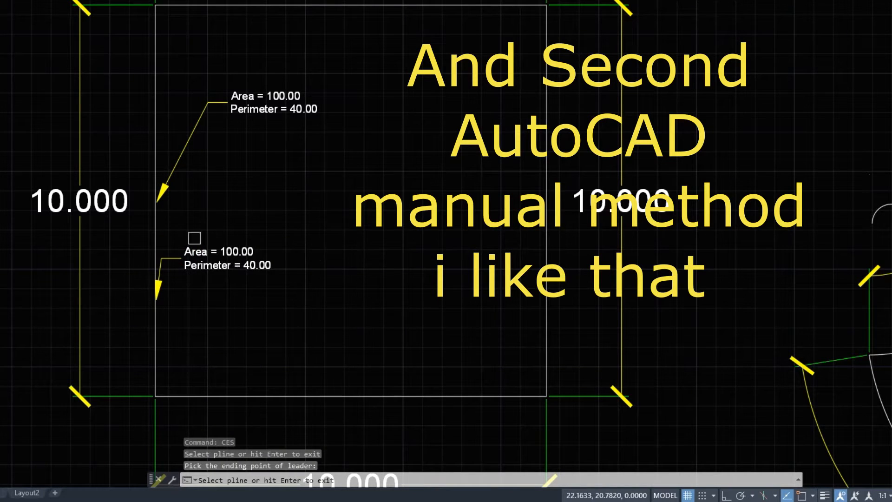
pyautogui.press('Escape')
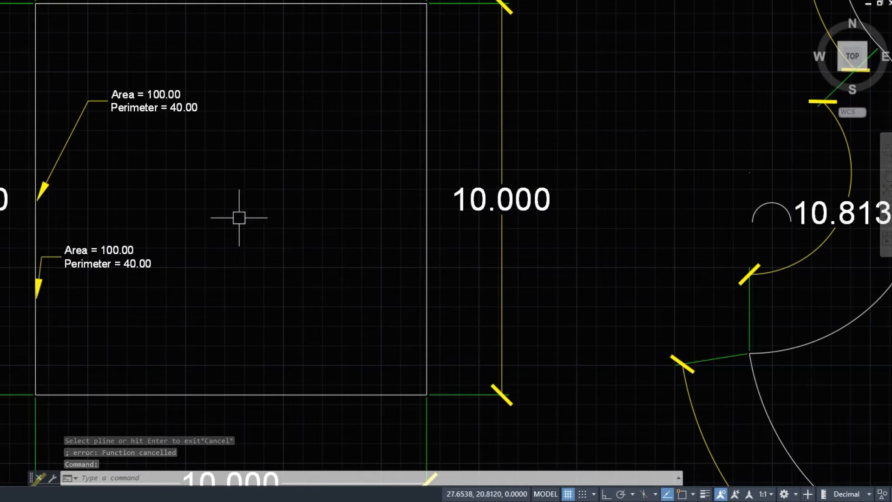
# Create a multiline text box inside the square beside the leaders, enlarge its text height, and enter "Area="
pyautogui.write('m')
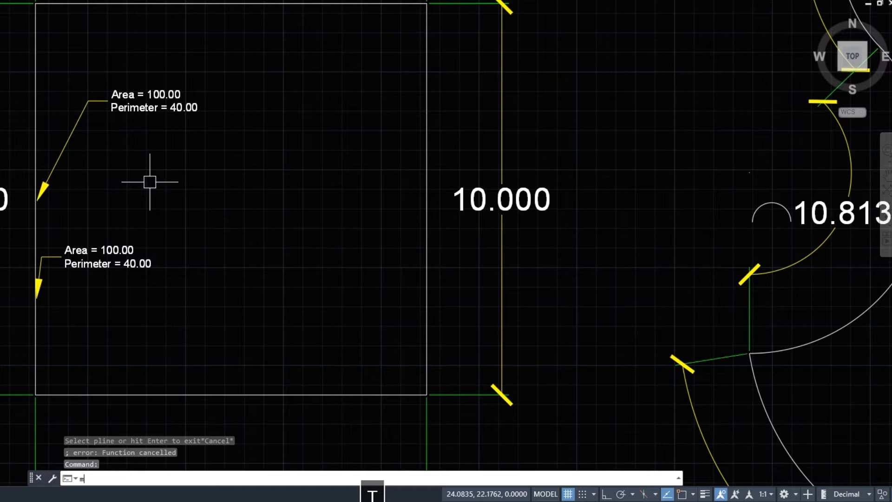
pyautogui.write('t')
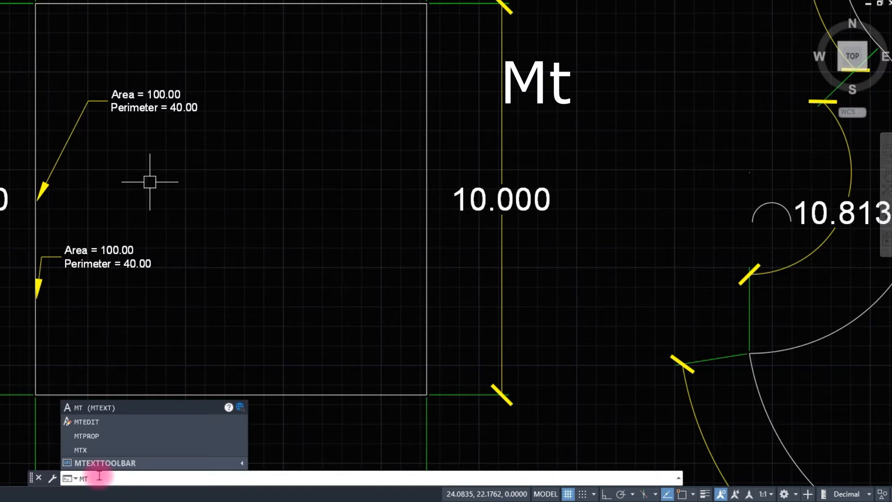
pyautogui.press('space')
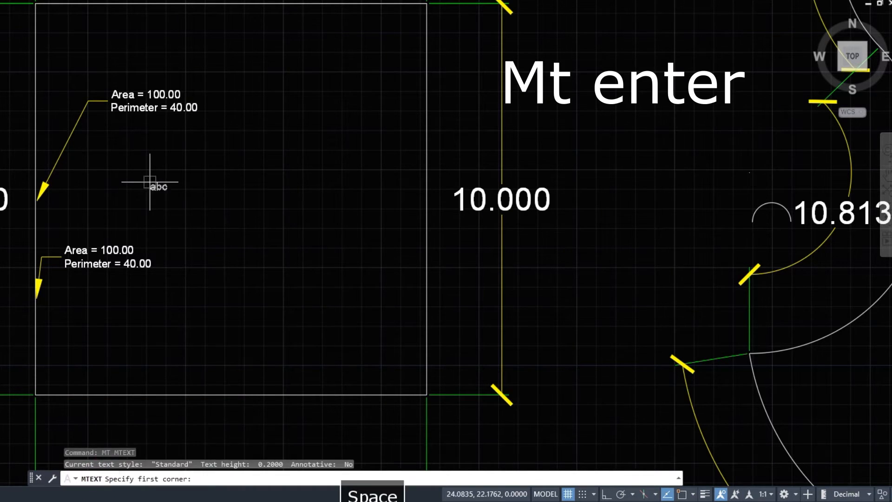
pyautogui.click(165, 148)
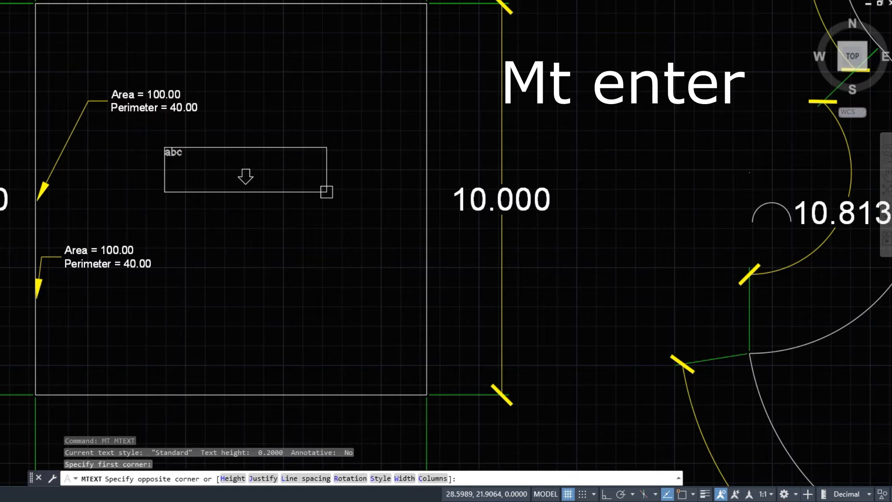
pyautogui.click(326, 192)
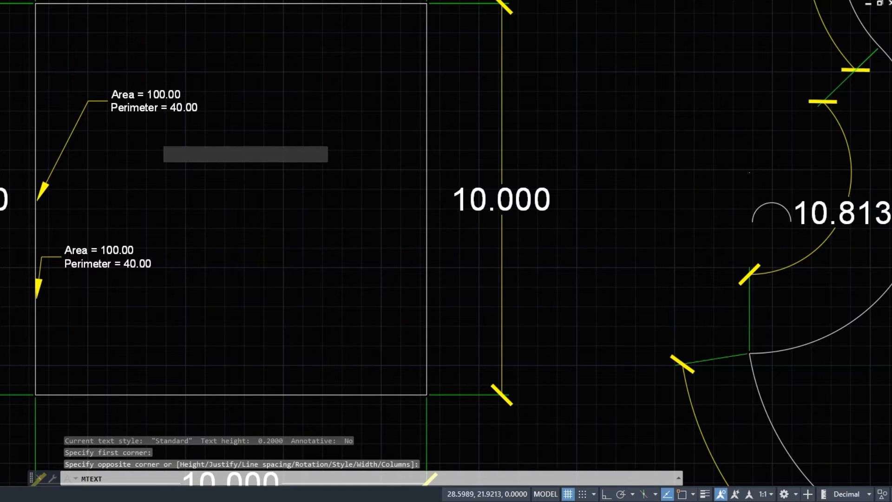
pyautogui.write('5')
pyautogui.press('Return')
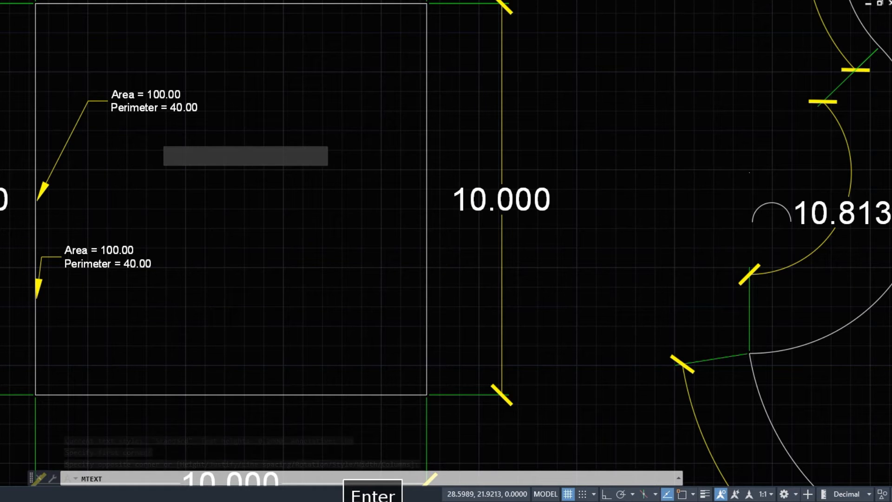
pyautogui.write('Area')
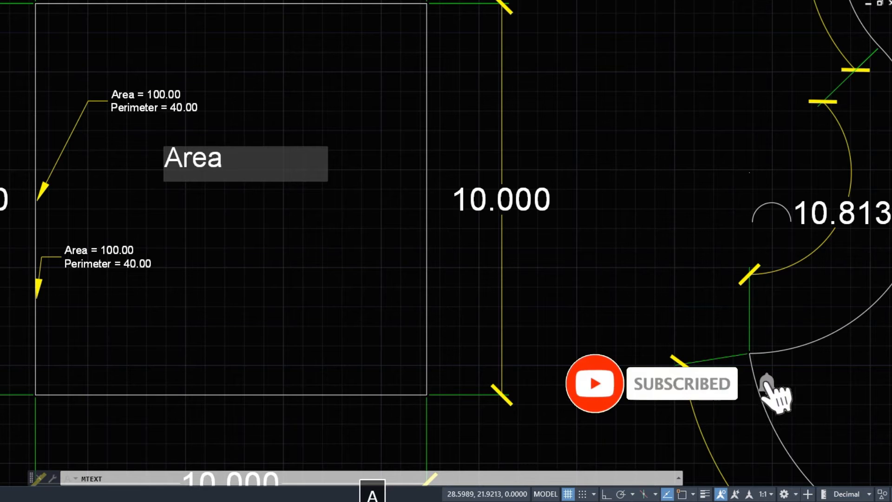
pyautogui.write('=')
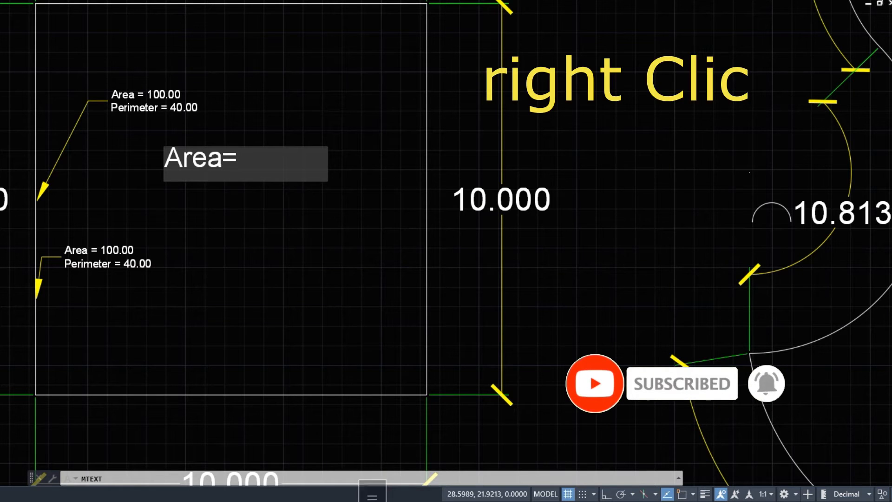
# Insert an Object field from the Objects category after "Area=", linked to the Area property of the square polyline
pyautogui.rightClick(253, 162)
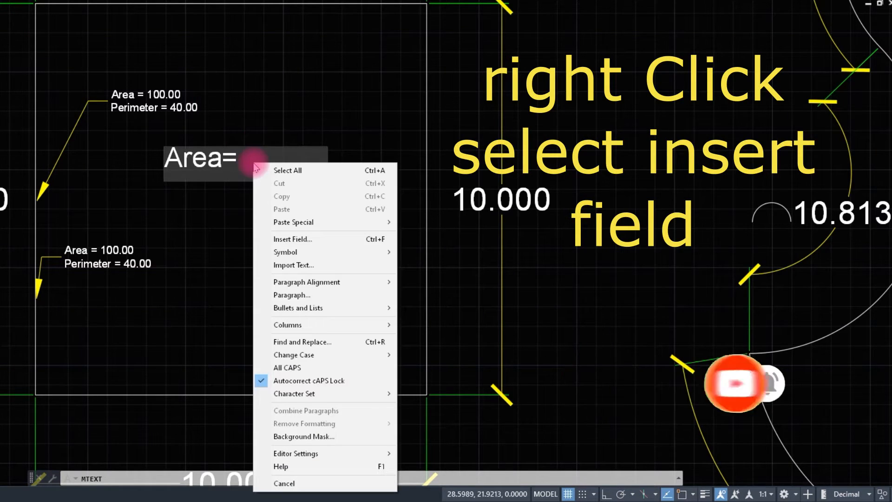
pyautogui.click(339, 239)
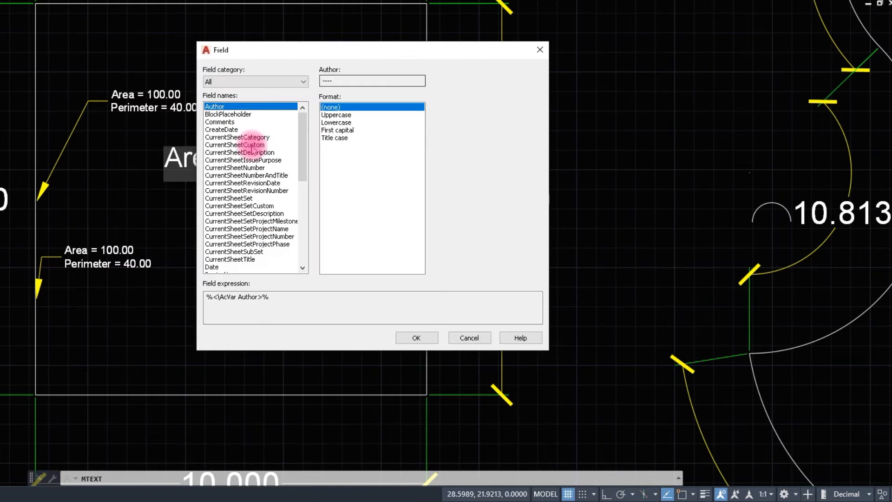
pyautogui.click(254, 83)
pyautogui.click(223, 123)
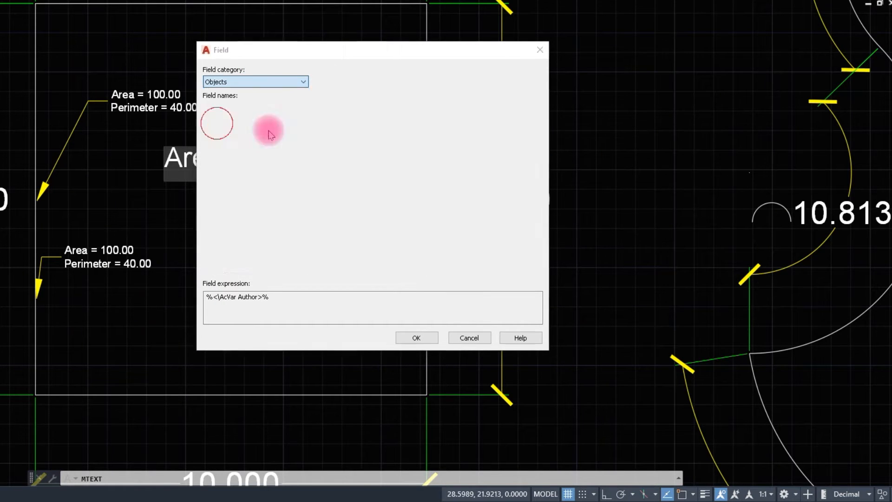
pyautogui.click(215, 129)
pyautogui.click(419, 82)
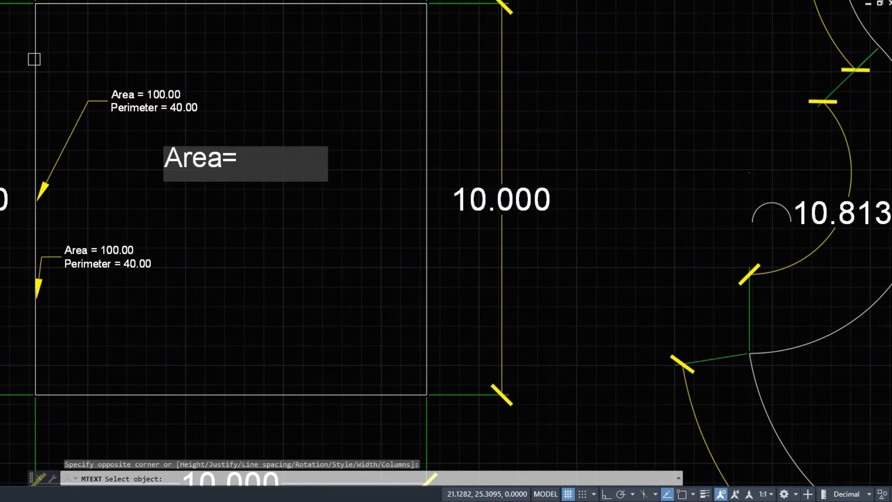
pyautogui.click(34, 59)
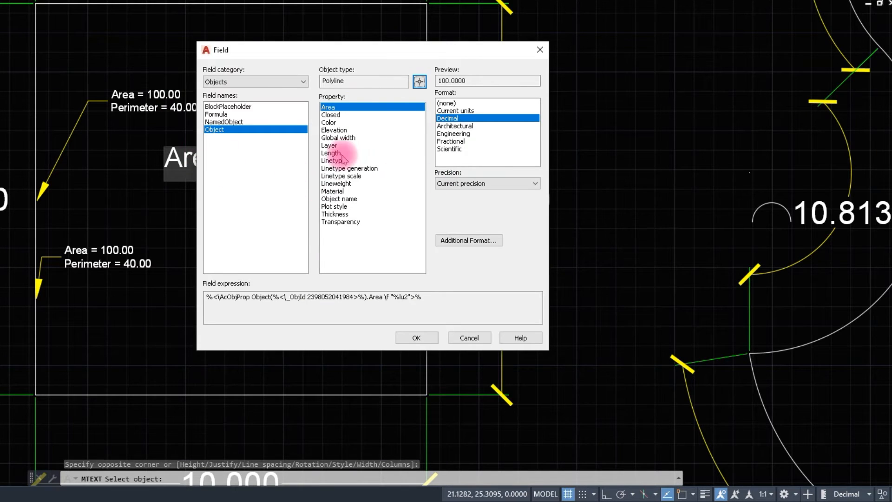
pyautogui.click(329, 107)
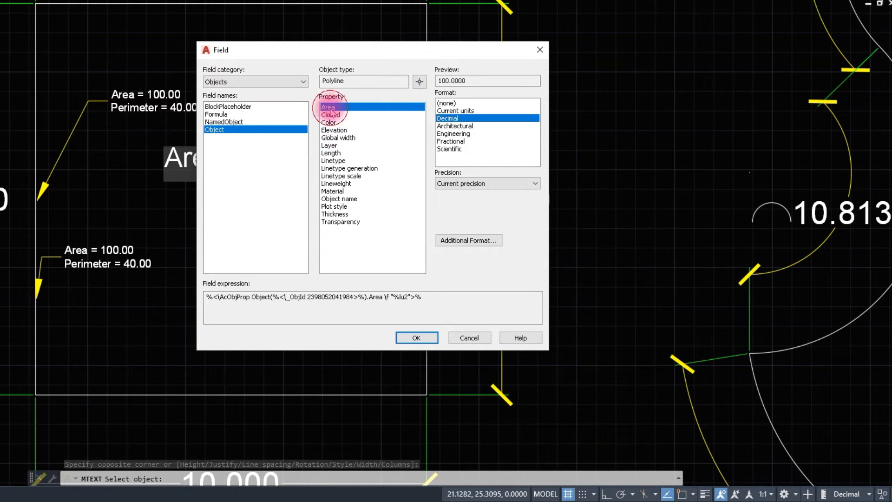
pyautogui.click(416, 338)
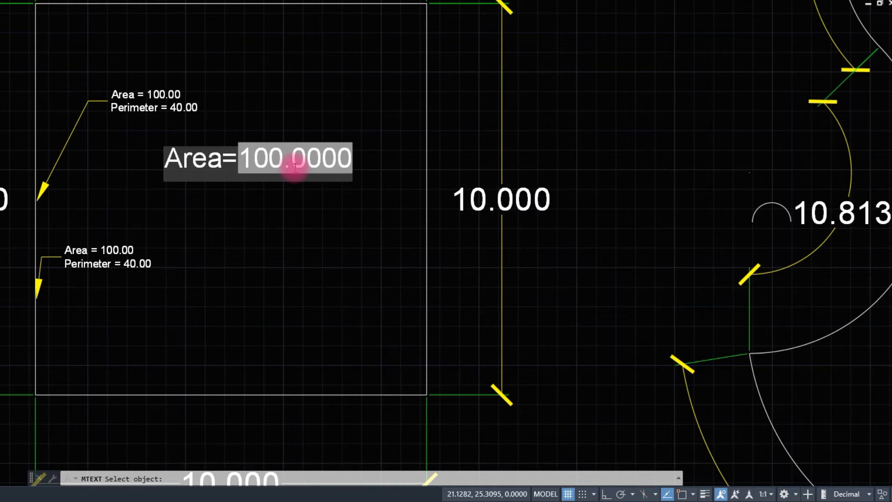
# Add a second line "perimeter=" with an Object field linked to the square polyline's Length property, and finish the text
pyautogui.press('Return')
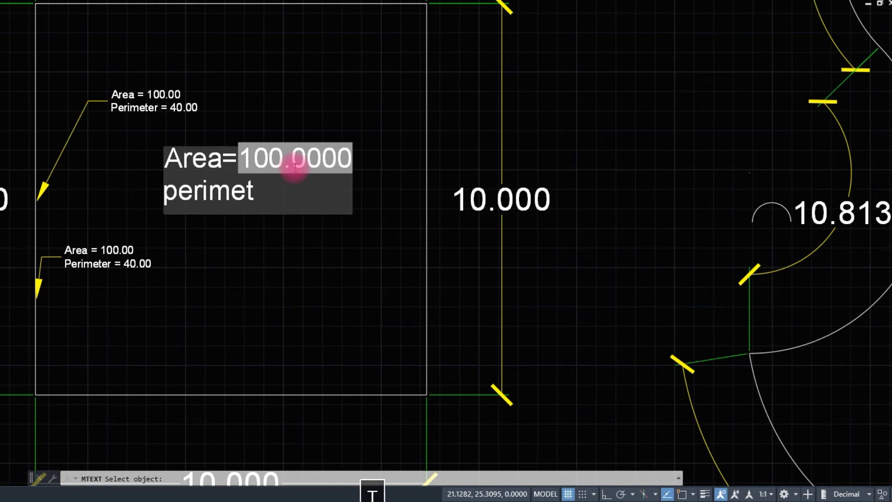
pyautogui.write('=')
pyautogui.rightClick(302, 191)
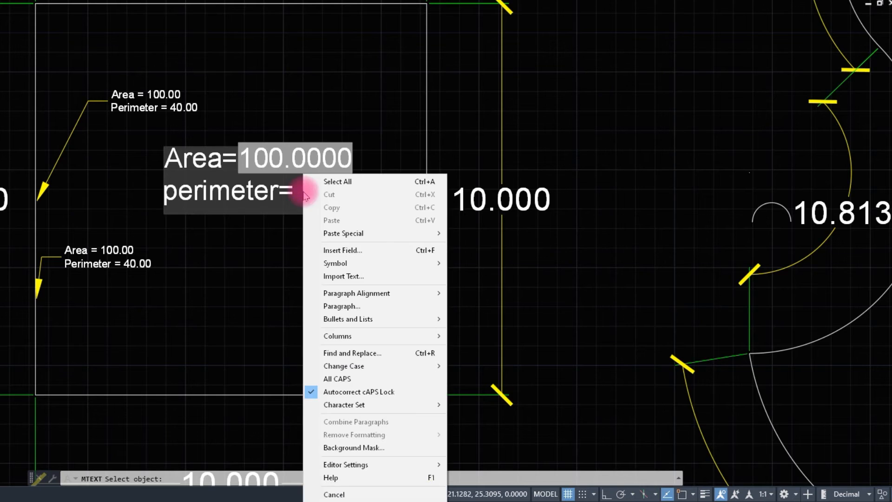
pyautogui.click(348, 251)
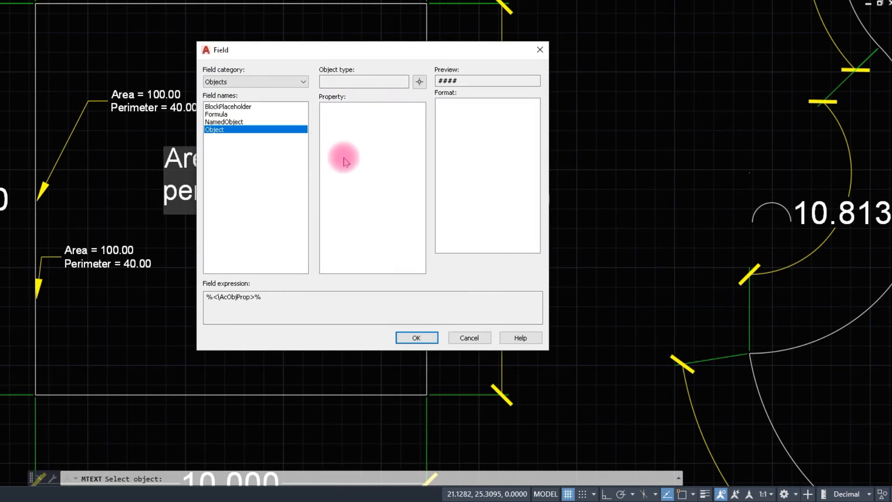
pyautogui.click(420, 82)
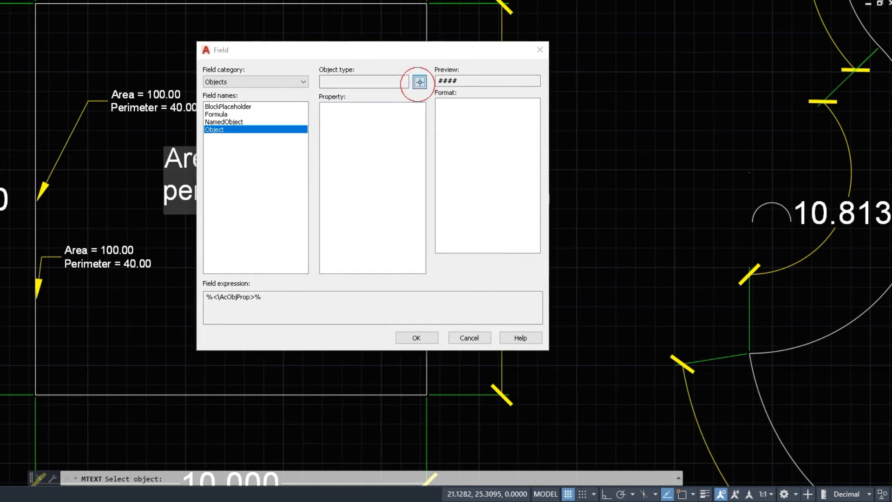
pyautogui.click(37, 343)
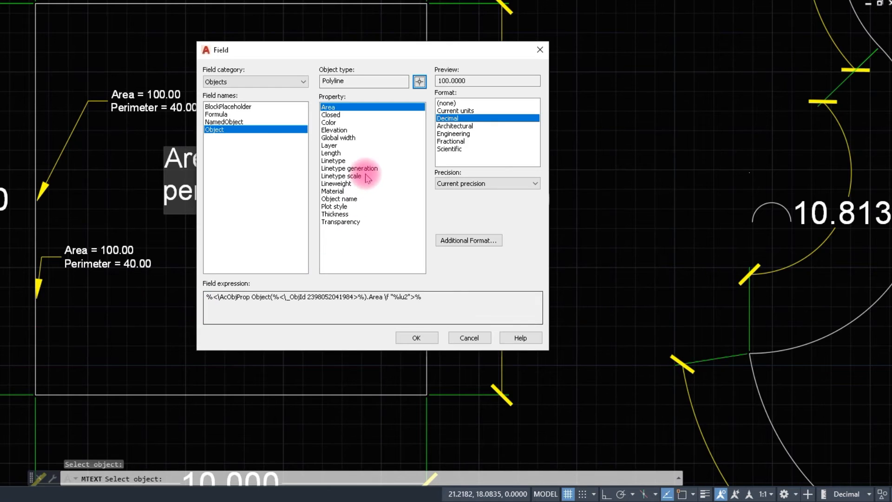
pyautogui.click(336, 153)
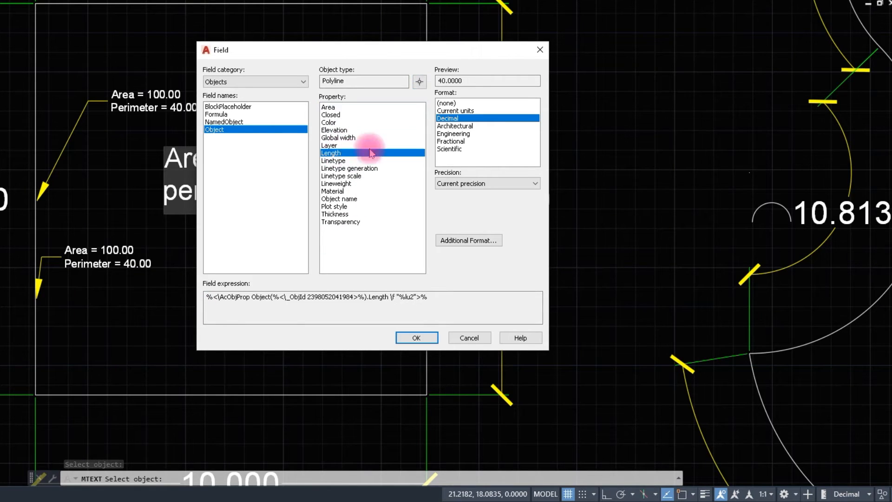
pyautogui.click(418, 337)
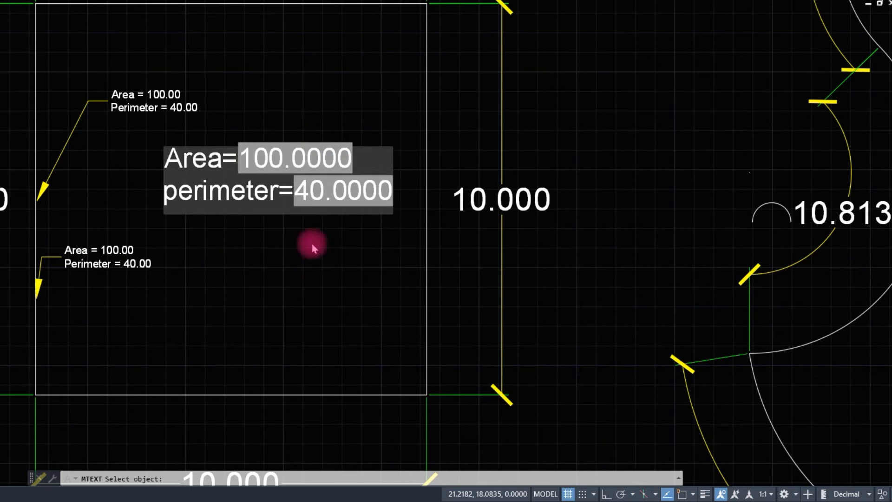
pyautogui.click(310, 276)
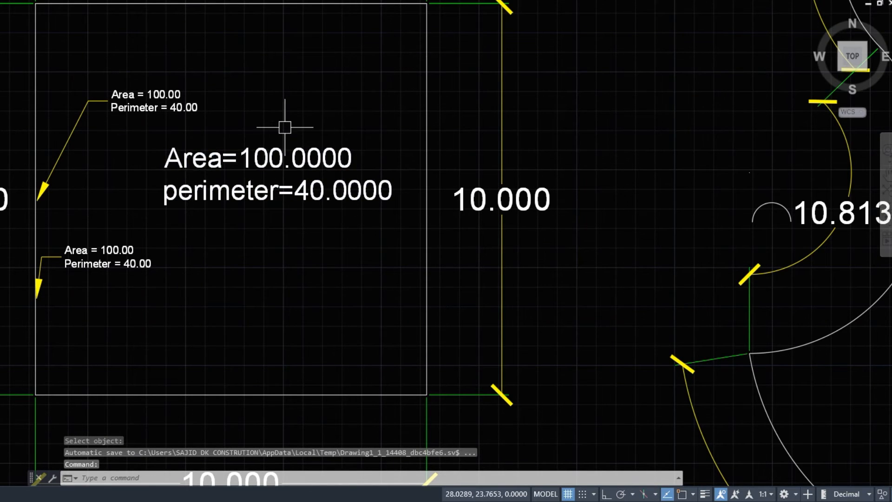
# Create a multiline text box inside the curved polyline below its leader label, with text height 0.6 and the text "Area ="
pyautogui.scroll(-3, 179, 177)
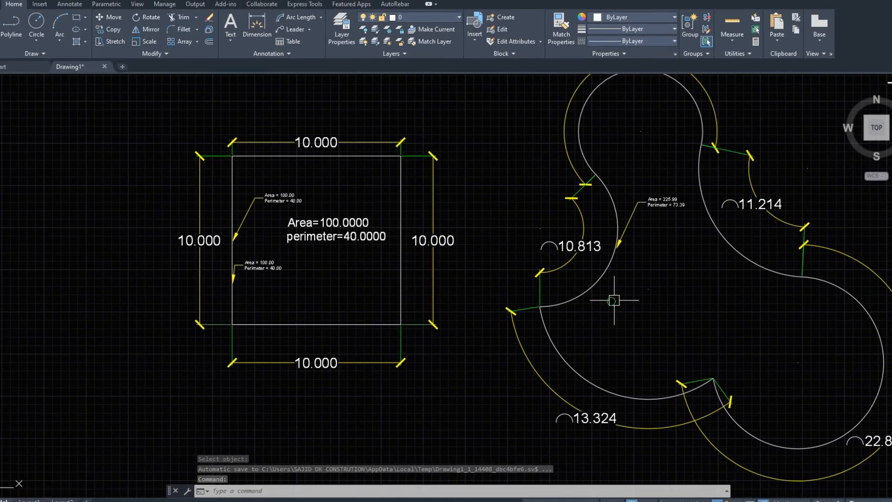
pyautogui.moveTo(572, 268); pyautogui.dragTo(496, 269, button='middle')
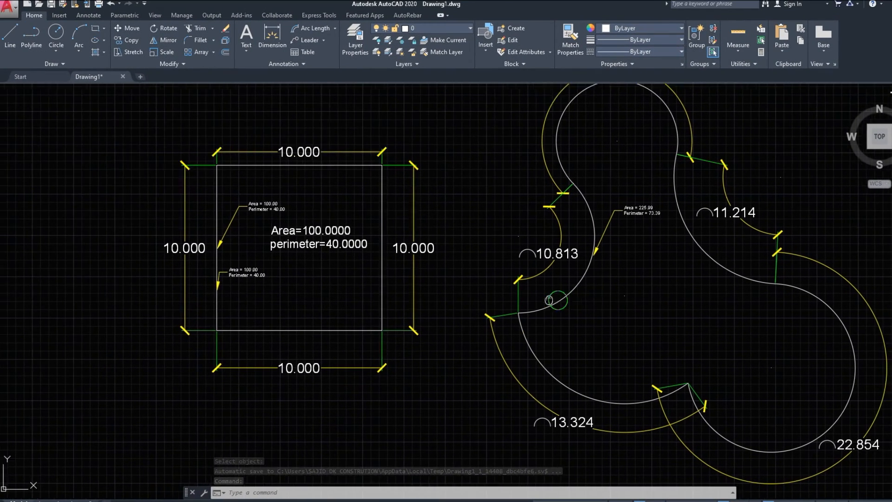
pyautogui.moveTo(549, 300); pyautogui.dragTo(447, 303, button='middle')
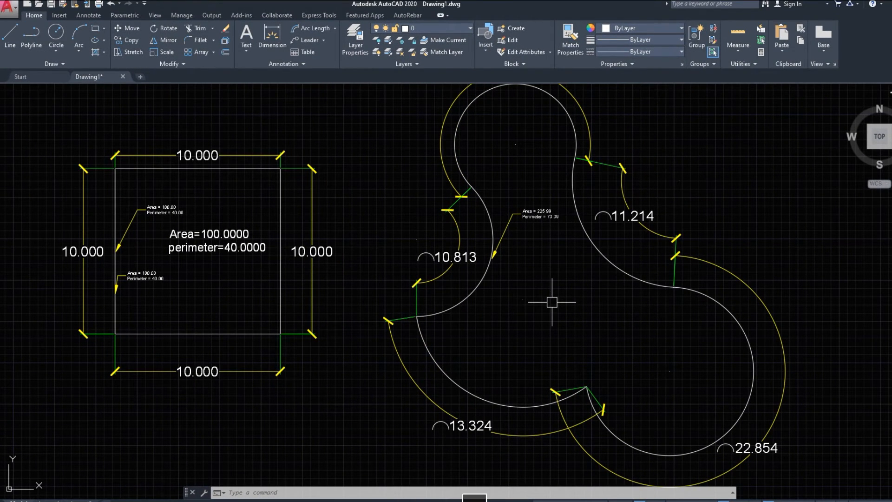
pyautogui.write('mt')
pyautogui.press('Return')
pyautogui.click(503, 305)
pyautogui.click(602, 331)
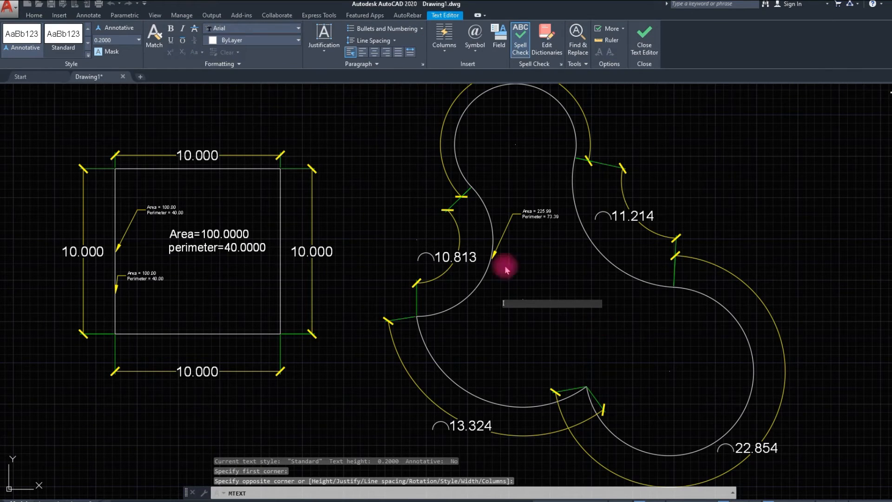
pyautogui.click(120, 44)
pyautogui.write('.6')
pyautogui.press('Return')
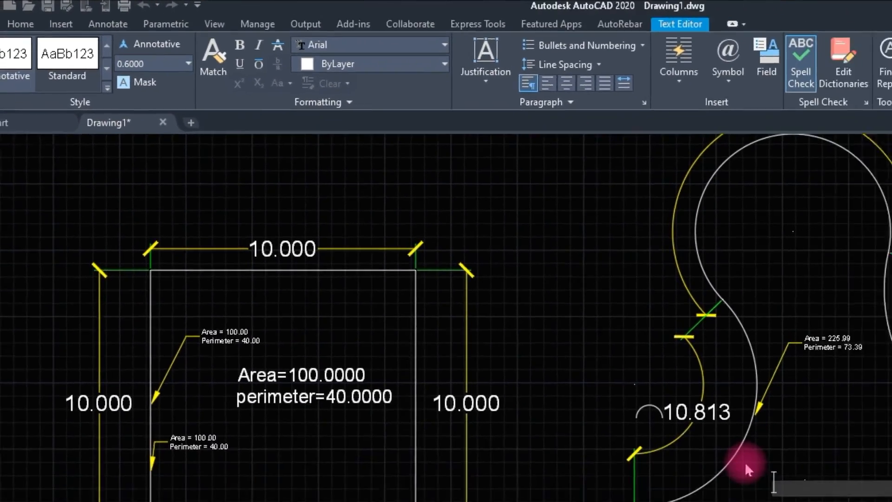
pyautogui.write('Area =')
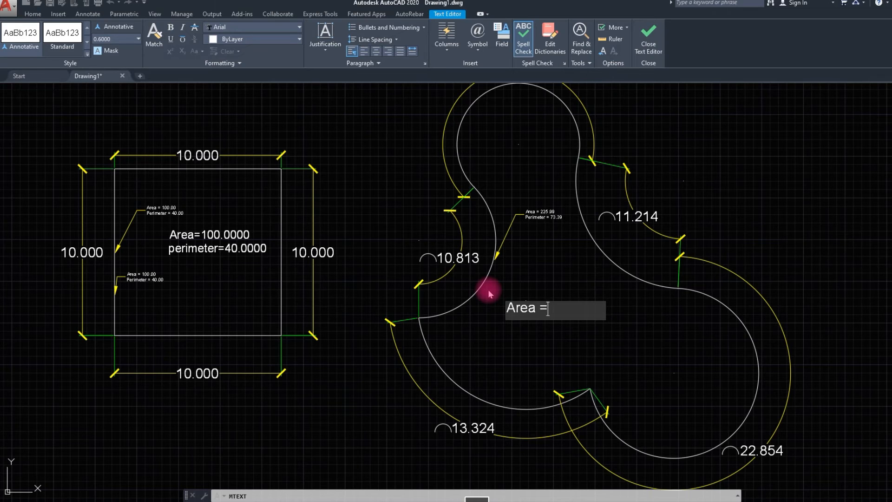
# Insert an Object field after "Area =", linked to the Area property of the curved polyline
pyautogui.rightClick(565, 315)
pyautogui.click(605, 101)
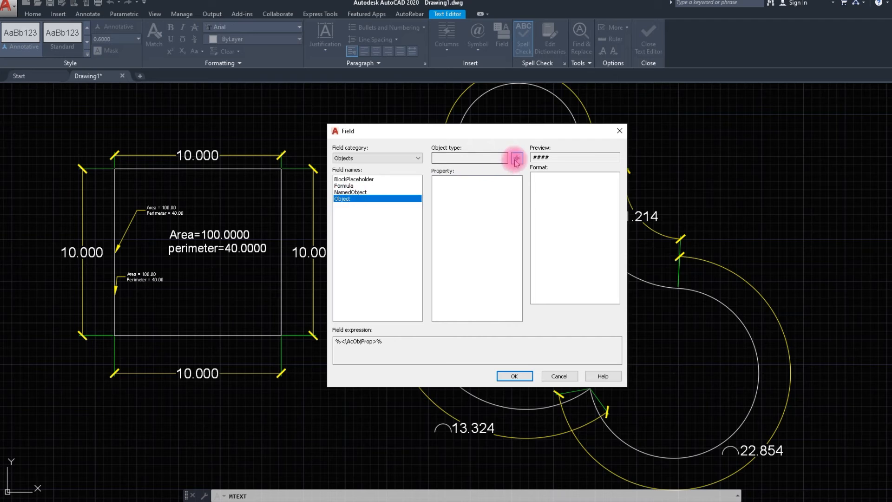
pyautogui.click(517, 159)
pyautogui.click(638, 275)
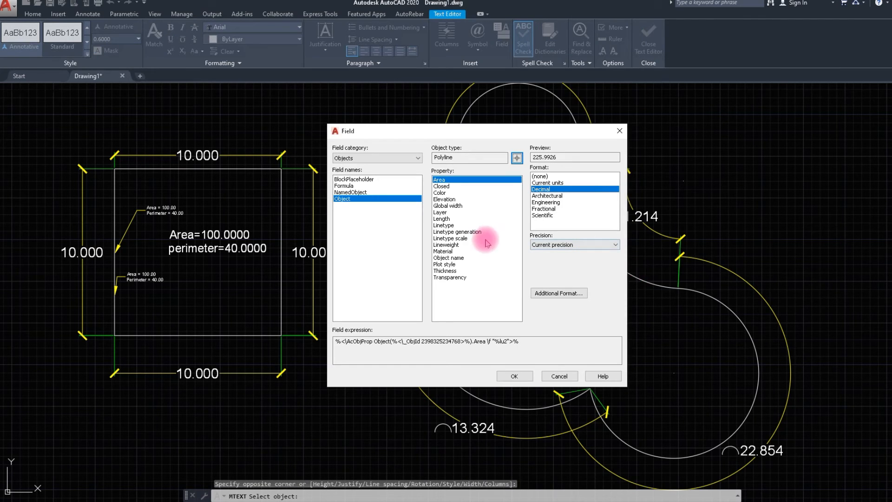
pyautogui.click(516, 376)
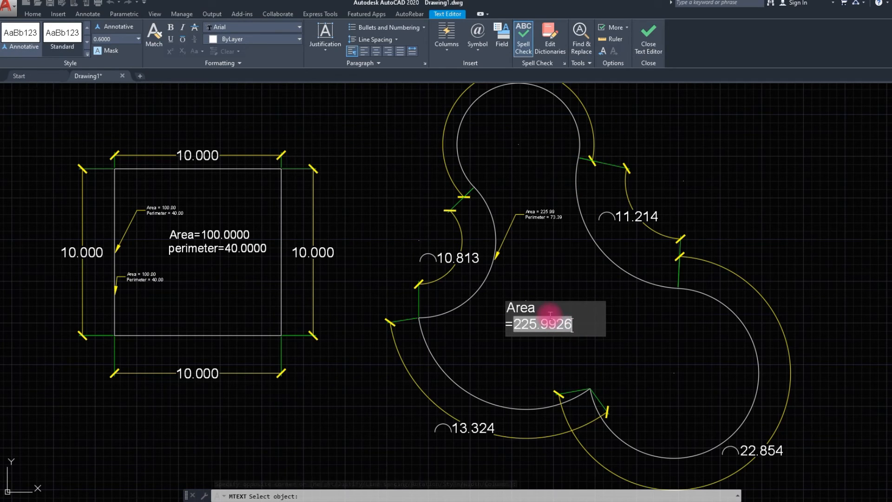
# Add a new line "length=" with an Object field linked to the curved polyline's Length property, and finish the text
pyautogui.press('Return')
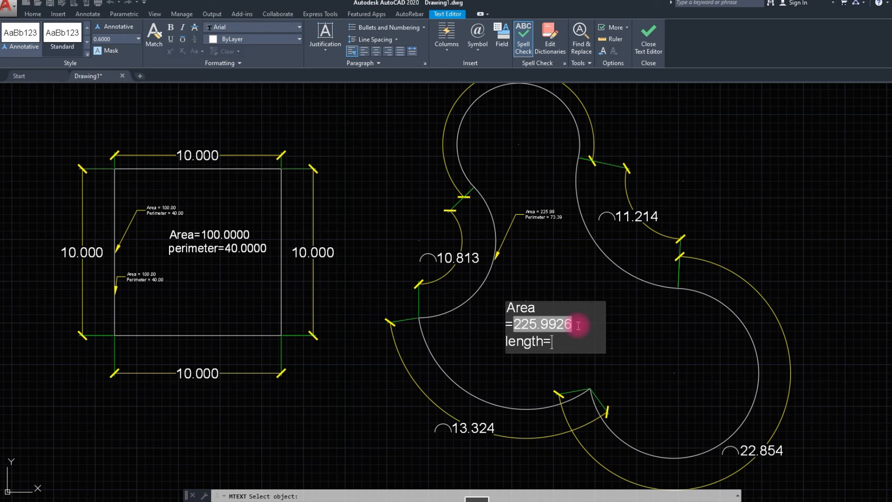
pyautogui.rightClick(579, 331)
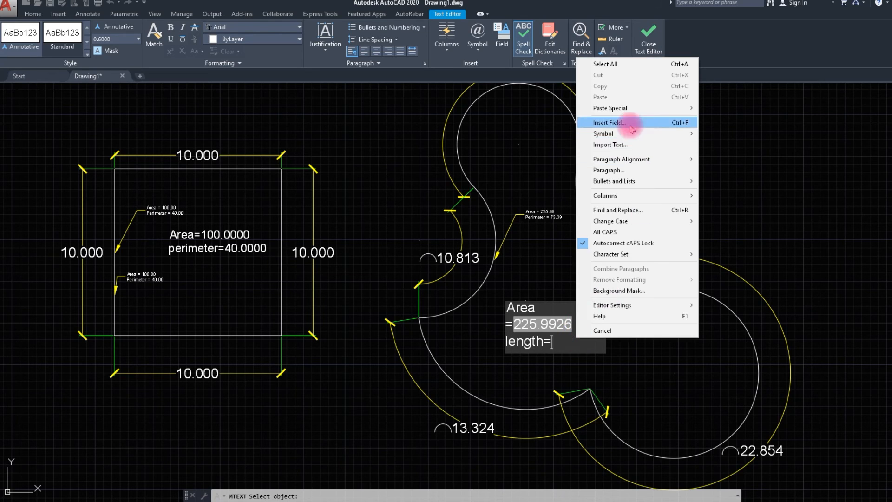
pyautogui.click(623, 122)
pyautogui.click(516, 159)
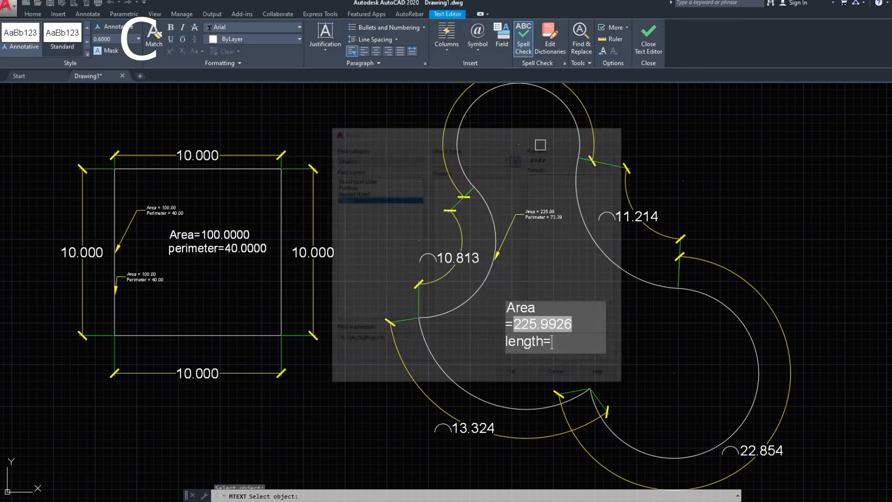
pyautogui.click(579, 140)
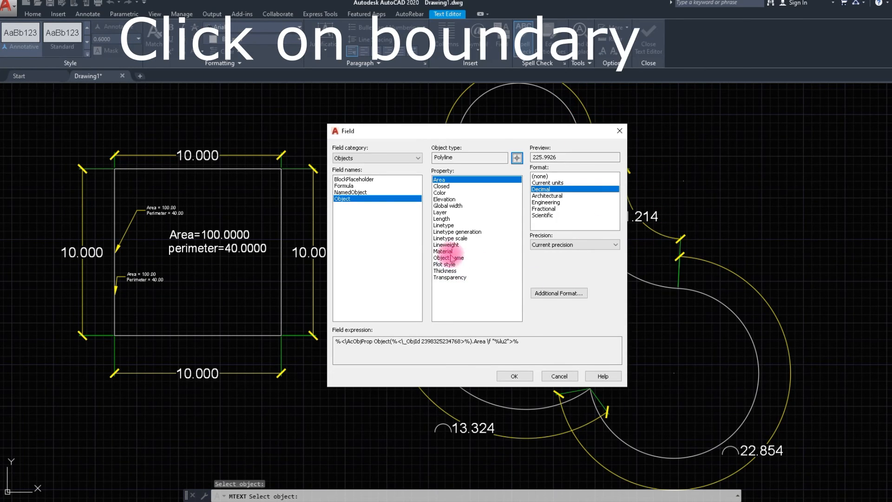
pyautogui.click(515, 376)
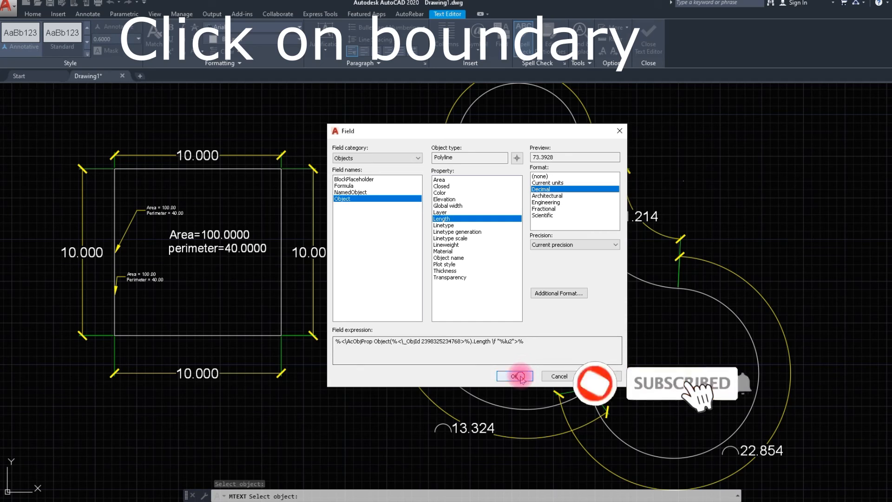
pyautogui.click(676, 375)
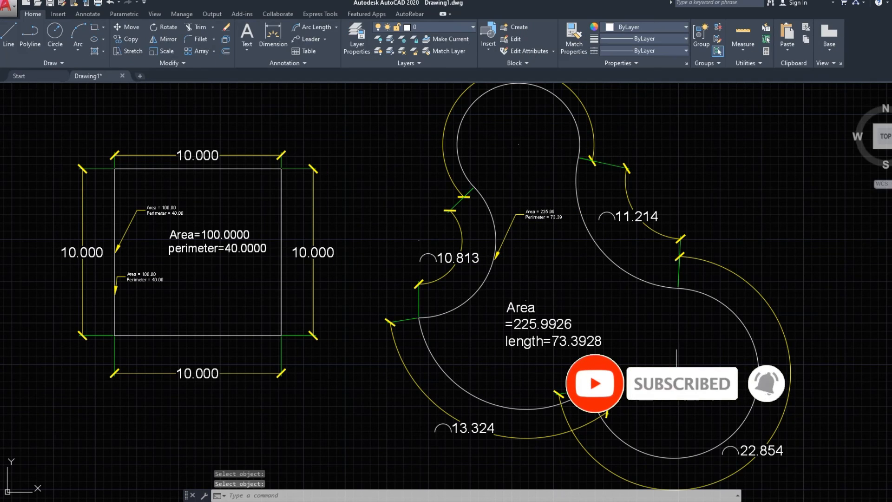
# Widen the text box inside the curved polyline so that "Area =" and its value fit on one line
pyautogui.doubleClick(515, 331)
pyautogui.click(671, 339)
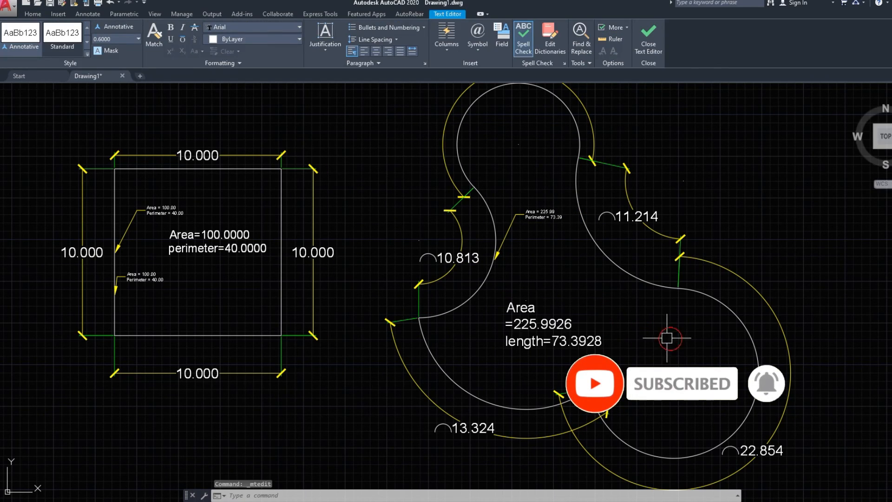
pyautogui.click(515, 324)
pyautogui.click(606, 302)
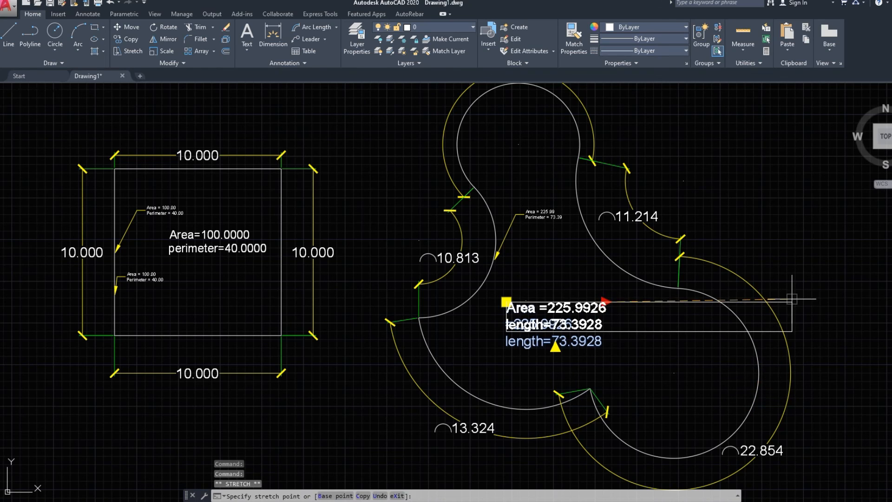
pyautogui.press('Escape')
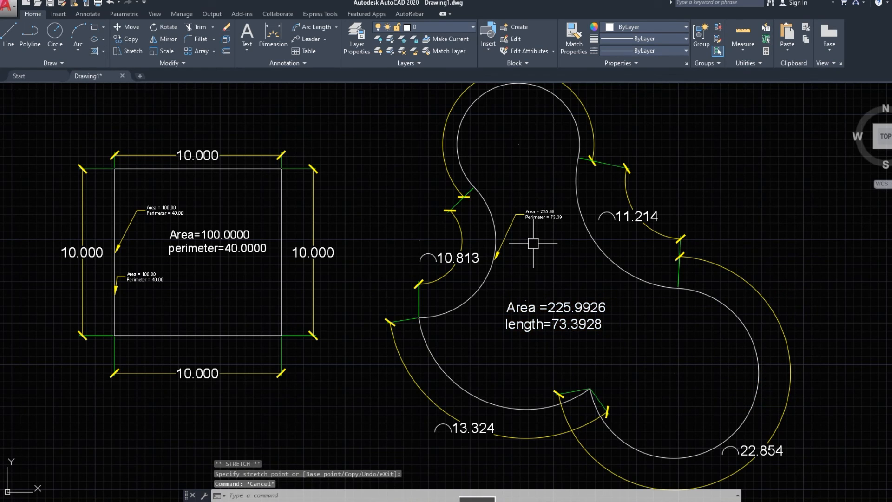
pyautogui.scroll(3, 533, 243)
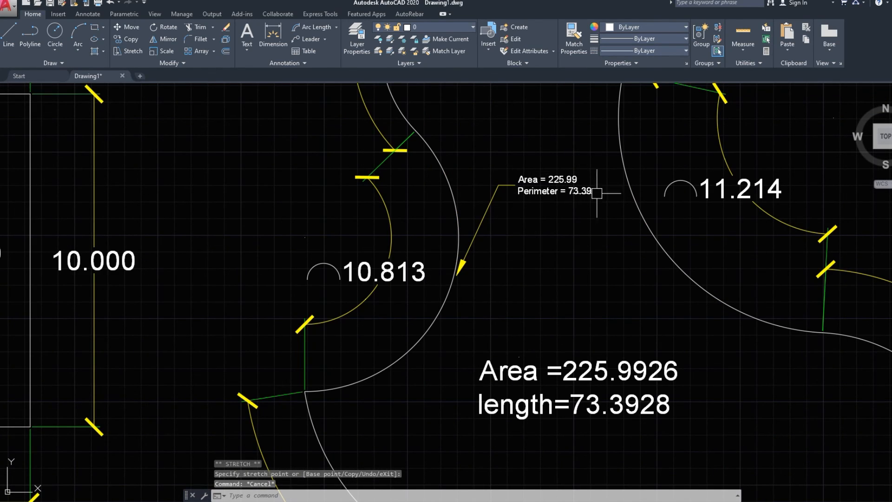
pyautogui.scroll(-3, 539, 300)
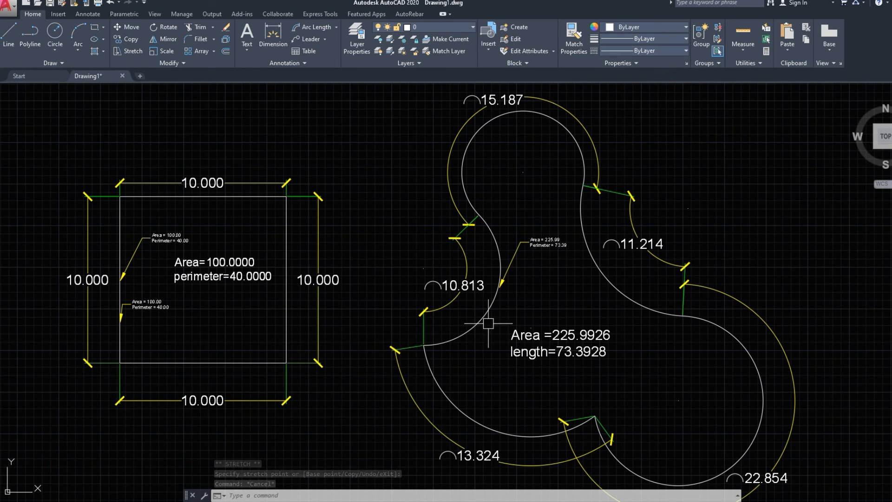